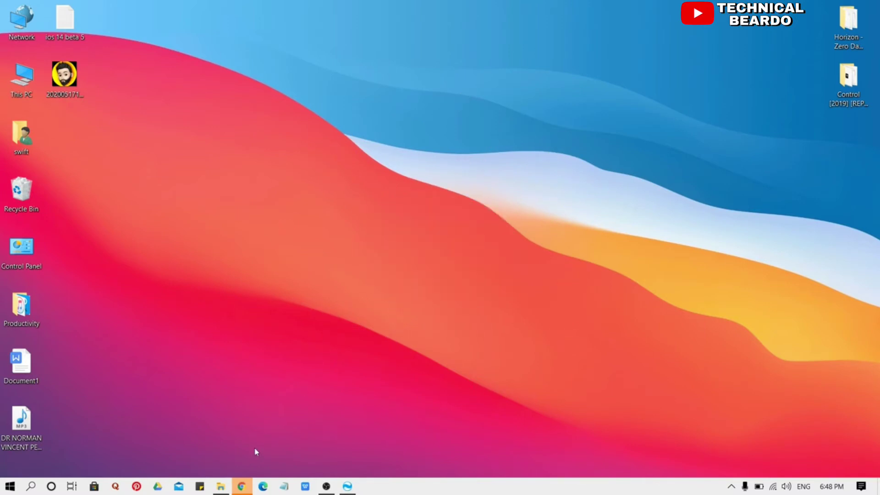
Step: Search Google in Chrome for 'syncios' and open the official syncios.com website
left_click(245, 489)
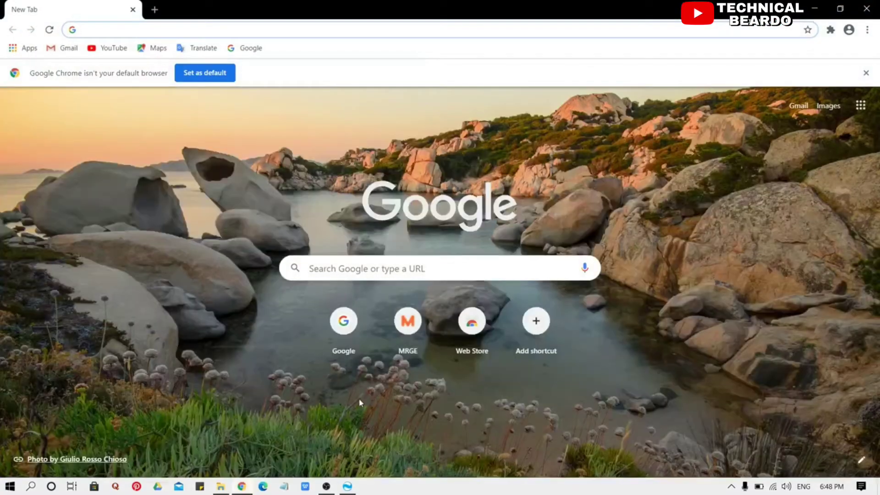
left_click(337, 273)
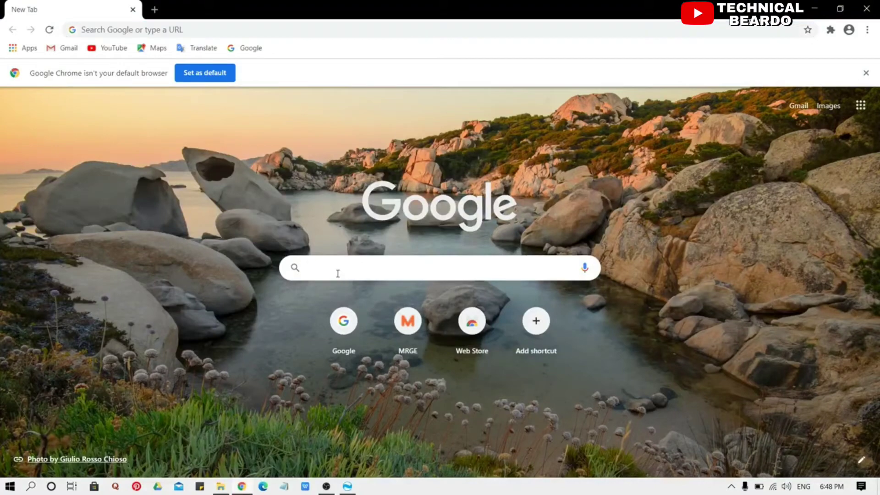
type("synci")
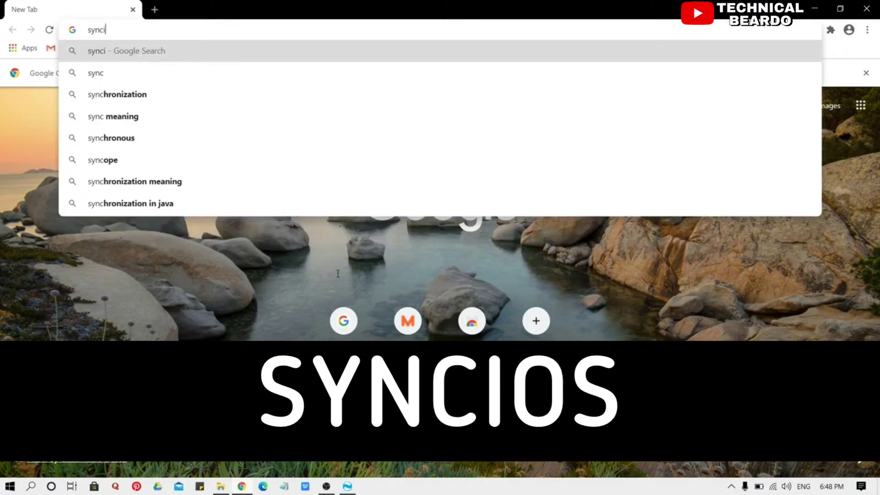
type("os")
key("Return")
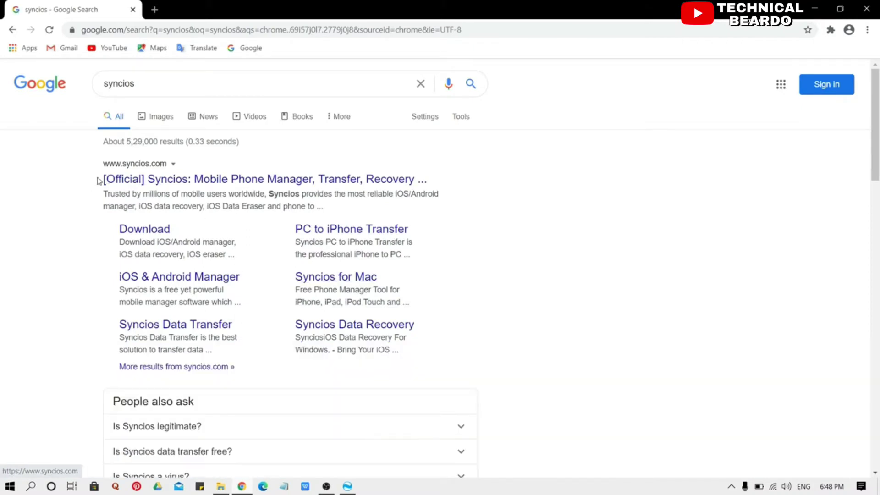
left_click(225, 183)
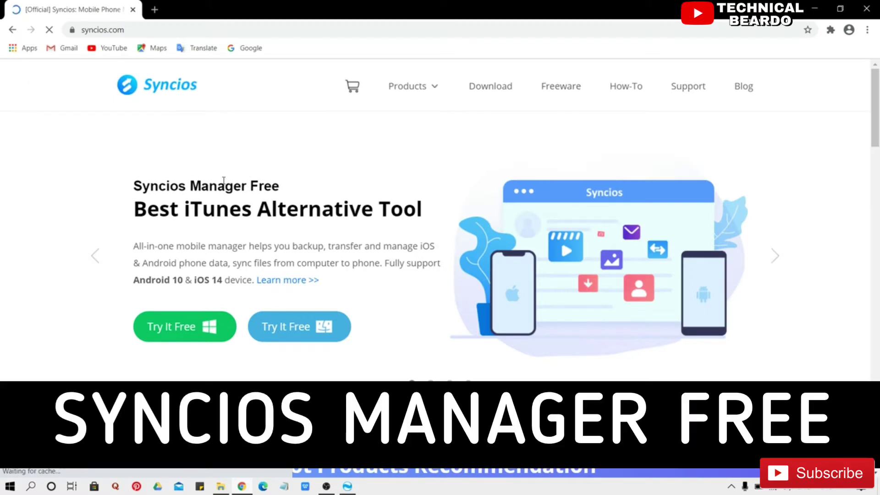
Step: Highlight the Syncios Manager Free description, then return the carousel to its slide
left_click_drag(321, 280, 136, 188)
left_click(133, 193)
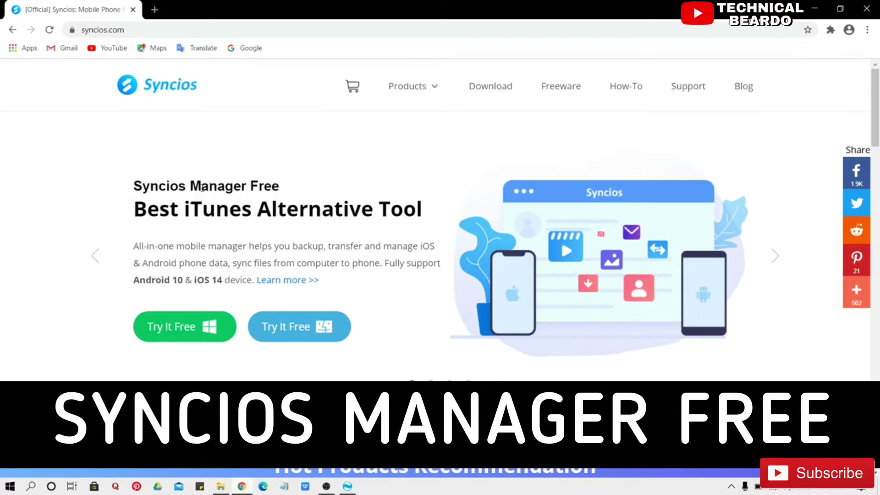
left_click(93, 258)
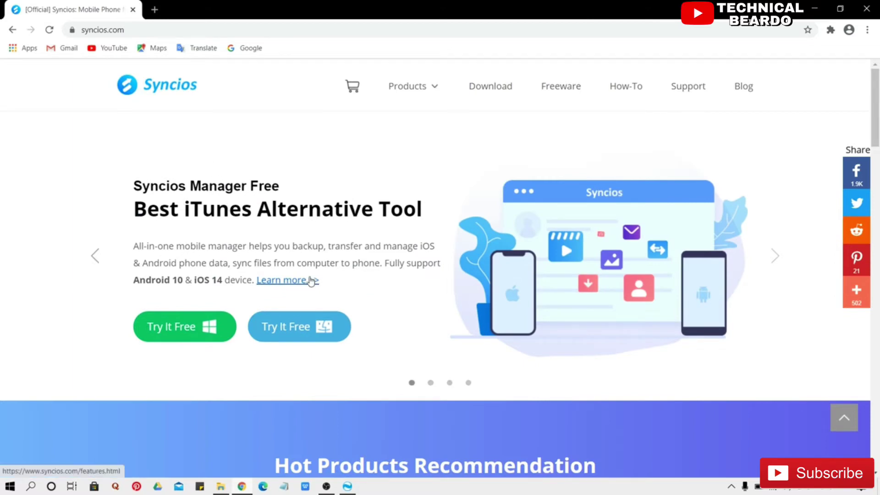
scroll(311, 280, "down", 7)
scroll(311, 281, "up", 7)
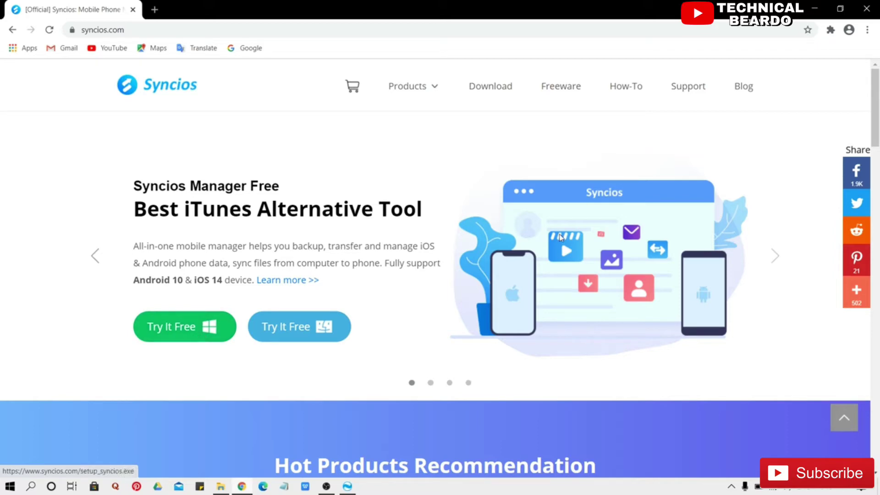
Step: Minimize Chrome, bring up Syncios, view the Video Downloader page, then return to My Devices
left_click(814, 11)
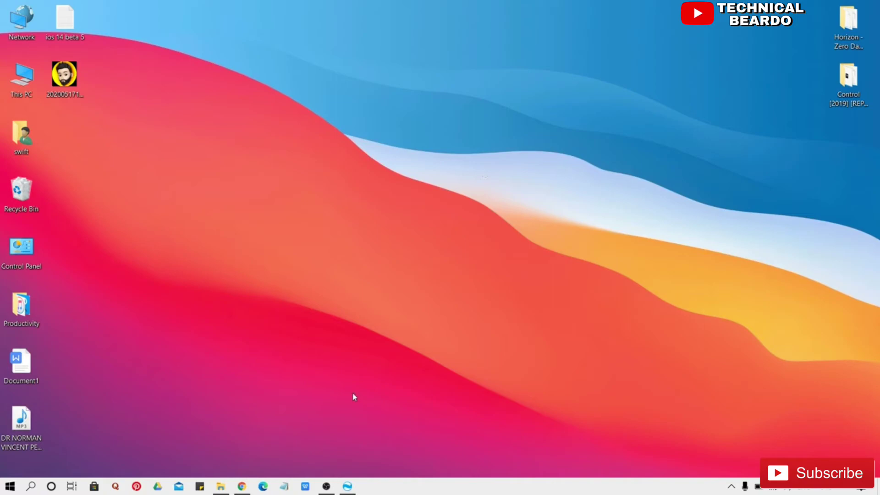
left_click(354, 490)
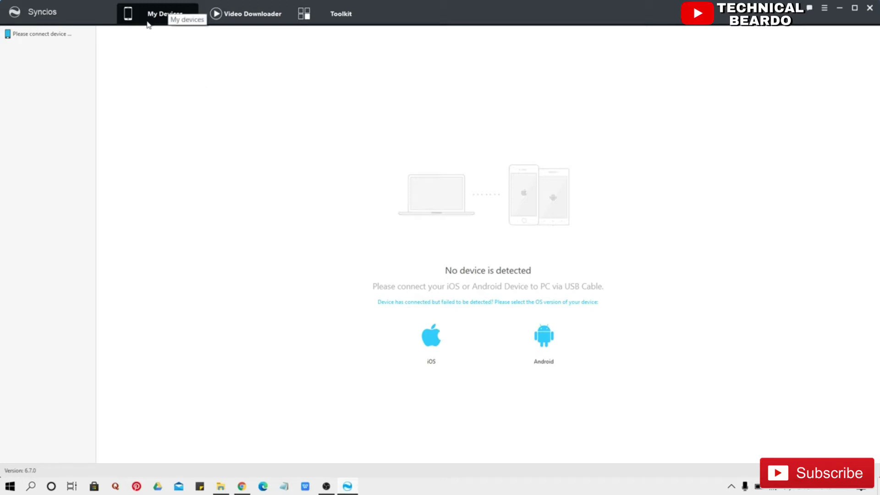
left_click(226, 15)
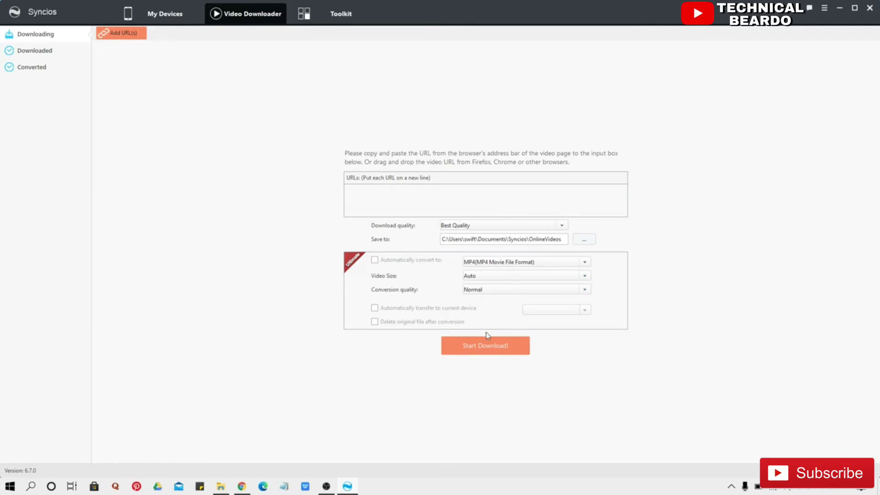
left_click(144, 17)
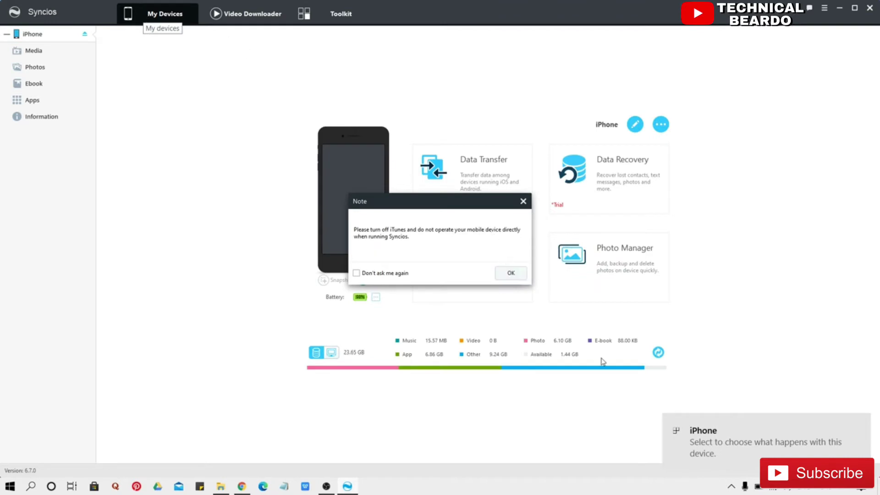
Step: Dismiss the iTunes note, check battery details (98% charge, 79% health), and toggle computer/iPhone storage views
left_click(509, 274)
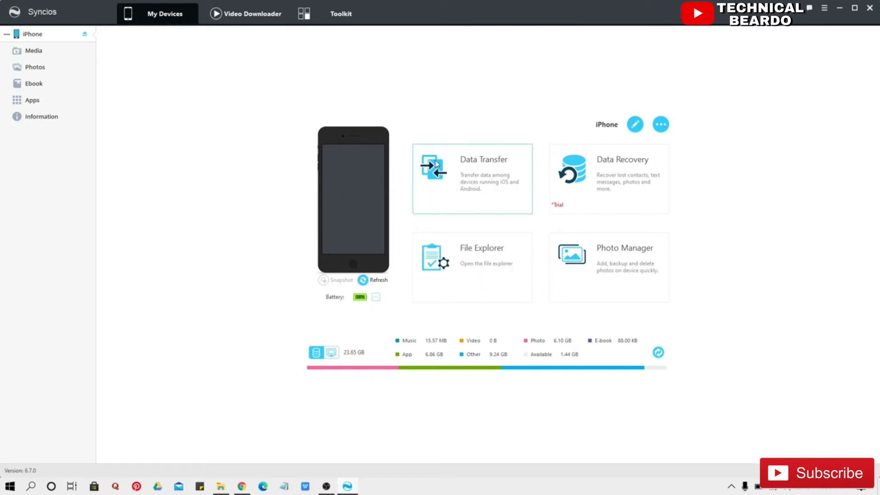
left_click(378, 298)
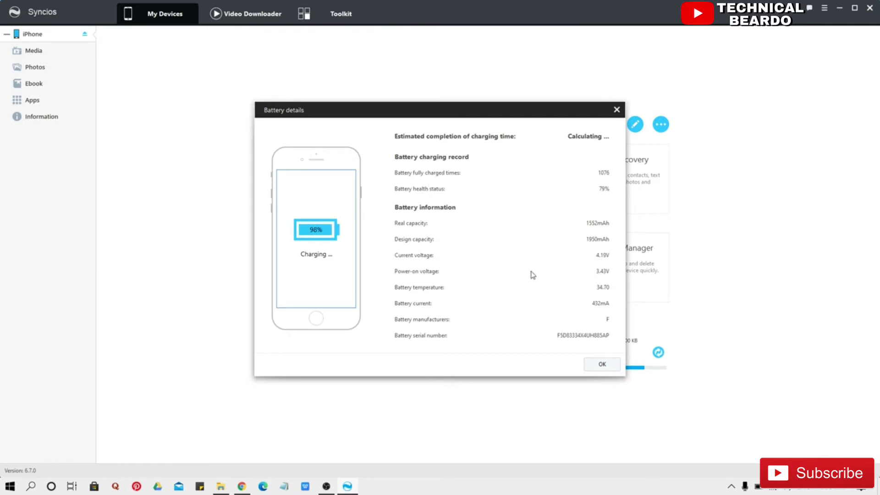
left_click(595, 365)
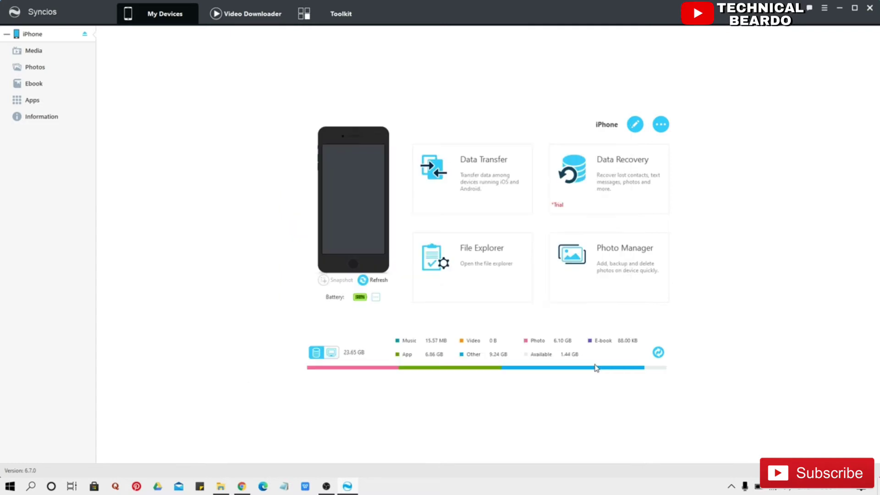
left_click(331, 353)
left_click(316, 353)
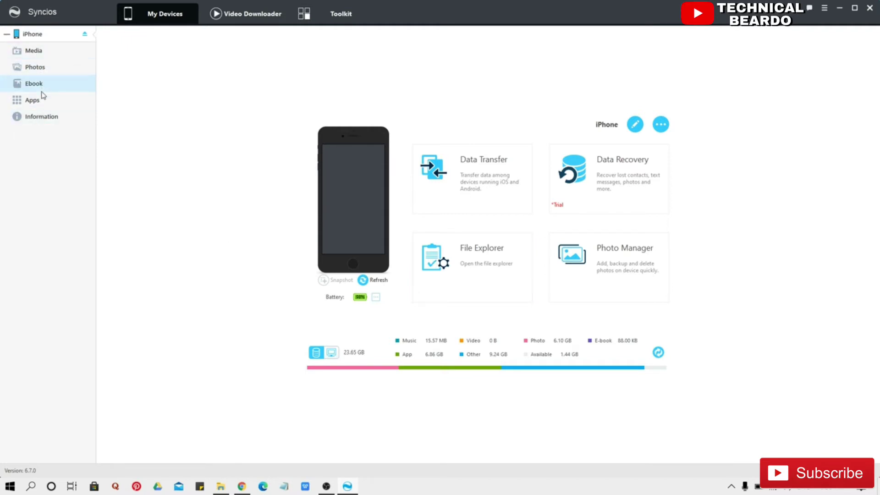
Step: Go through Media to the Photos albums, including Camera Roll (846) and Screenshot (165)
left_click(41, 51)
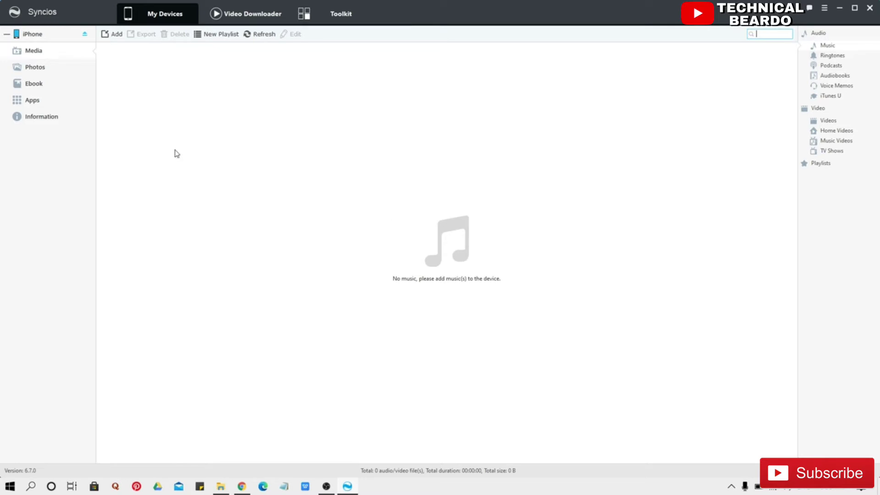
left_click(54, 73)
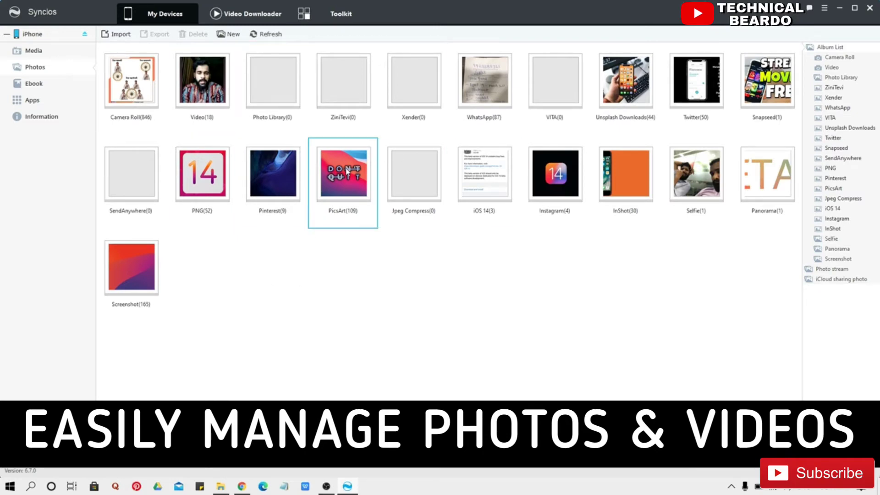
Step: Open the Pinterest album, select the BOOM photo, and cancel its export
double_click(290, 198)
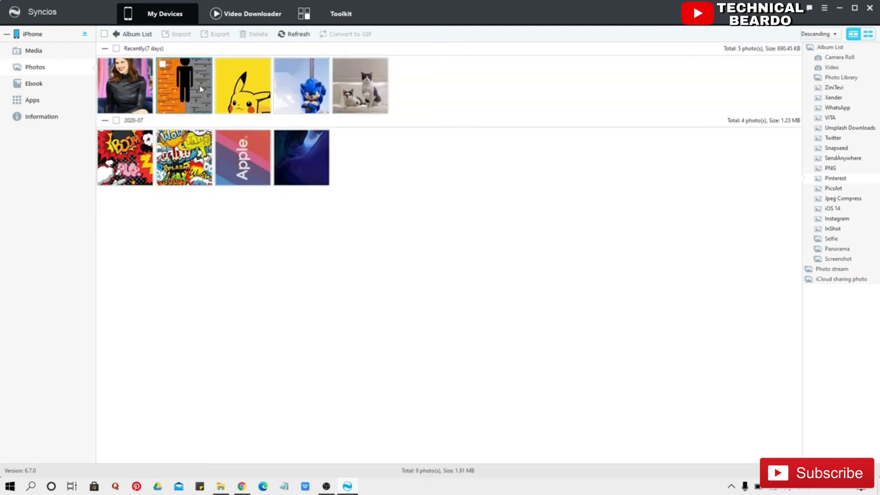
left_click(104, 137)
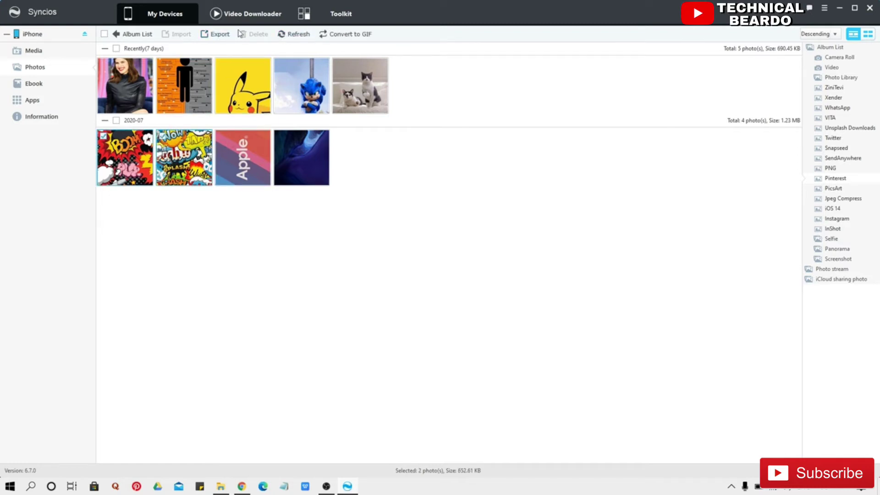
left_click(219, 38)
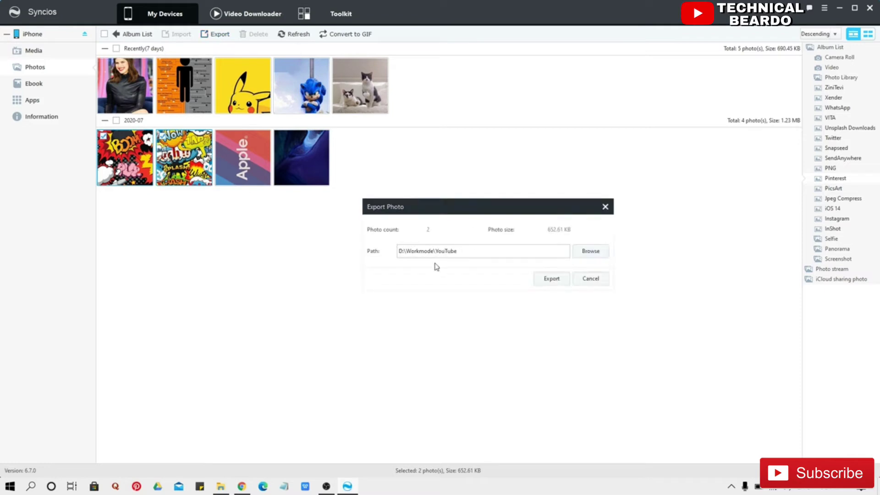
left_click(606, 206)
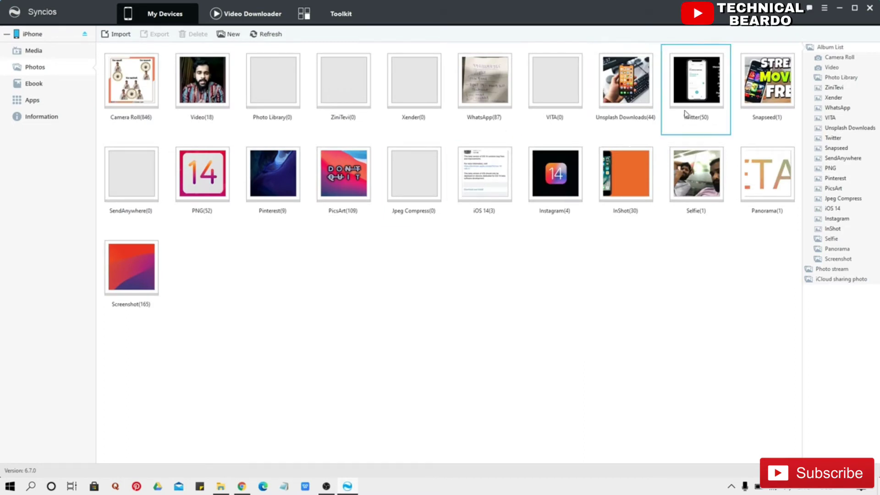
Step: Browse the Video album of 18 videos, then open the iPhone's Ebook section
left_click(827, 69)
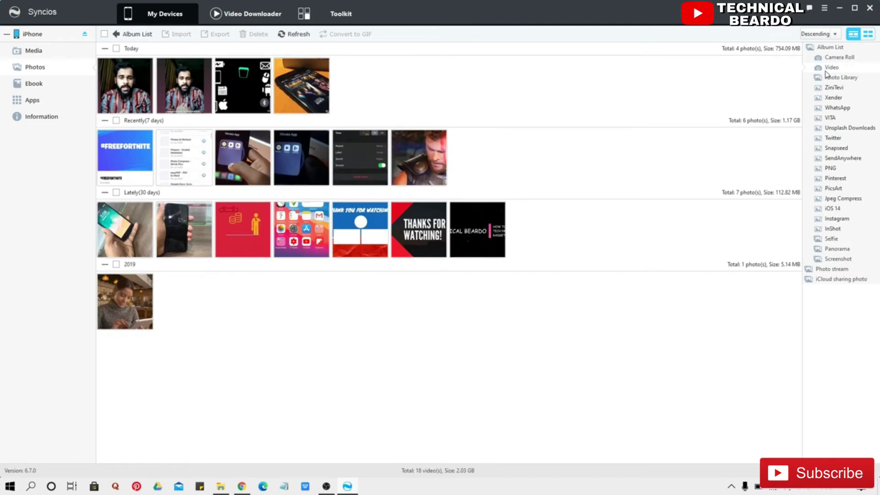
left_click(38, 54)
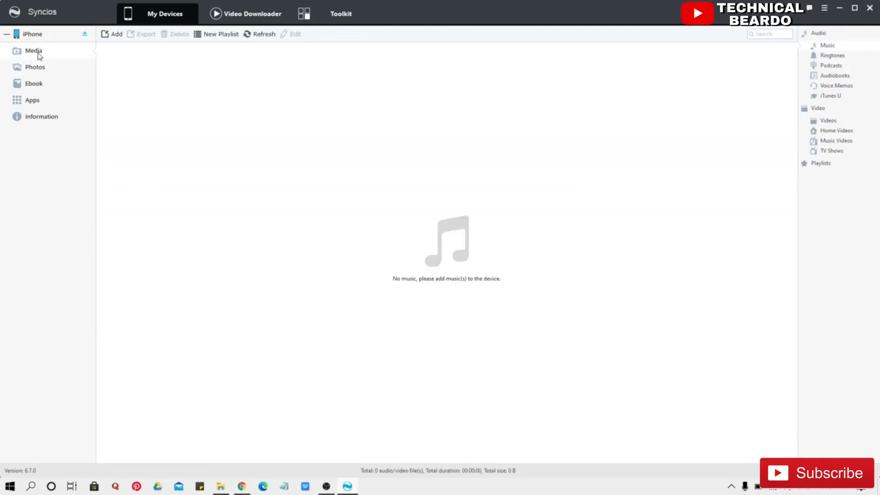
left_click(35, 87)
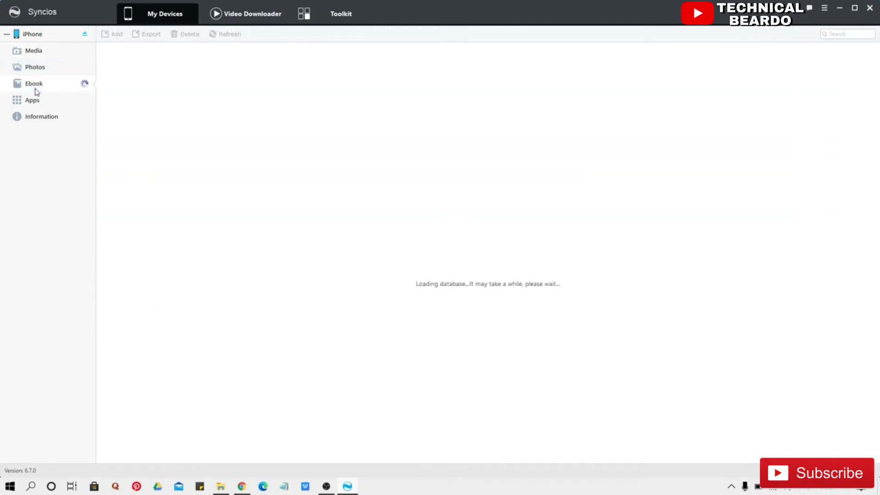
Step: Open Apps and scroll through the installed apps with their versions, app sizes and document sizes
left_click(40, 103)
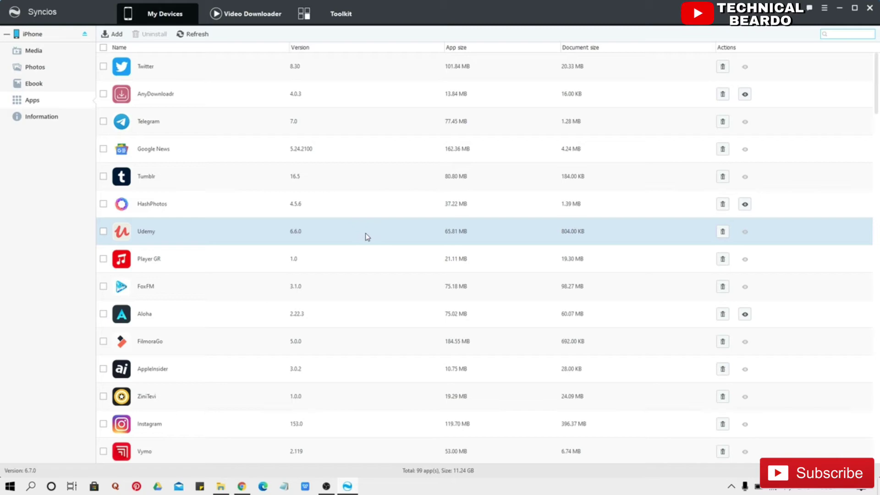
scroll(365, 233, "down", 5)
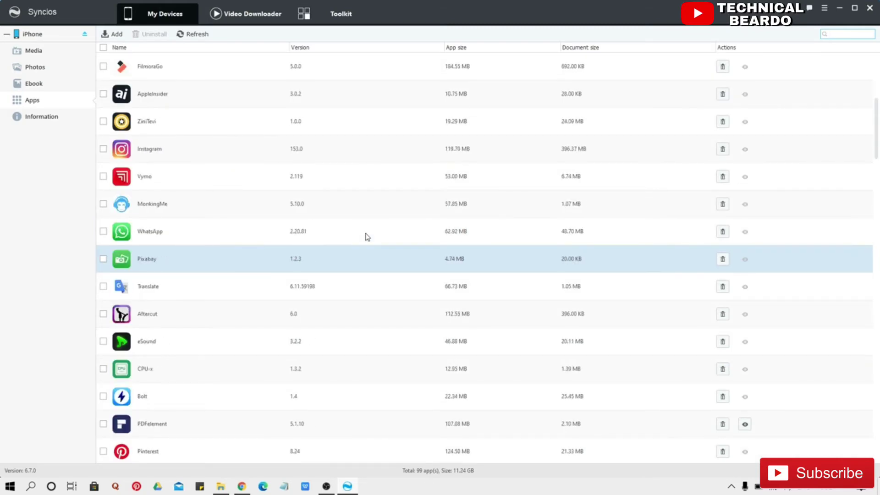
scroll(366, 236, "down", 3)
scroll(367, 236, "down", 4)
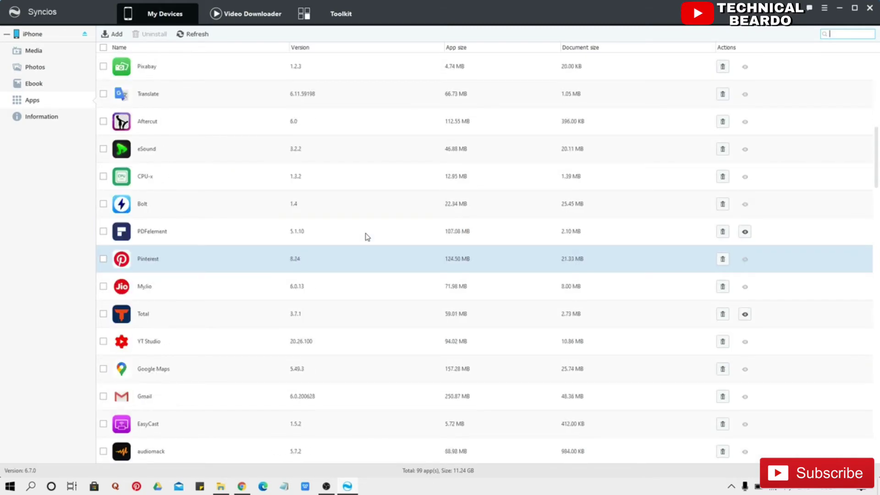
scroll(367, 236, "down", 3)
scroll(366, 237, "down", 2)
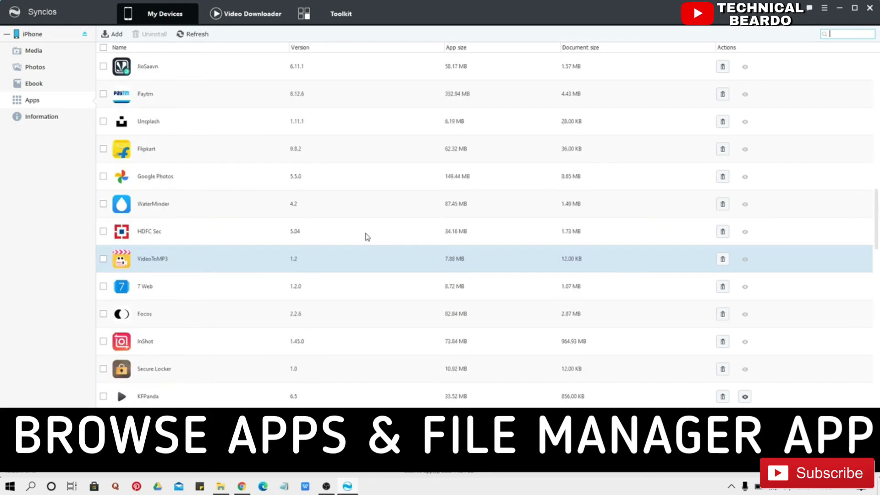
scroll(367, 237, "down", 5)
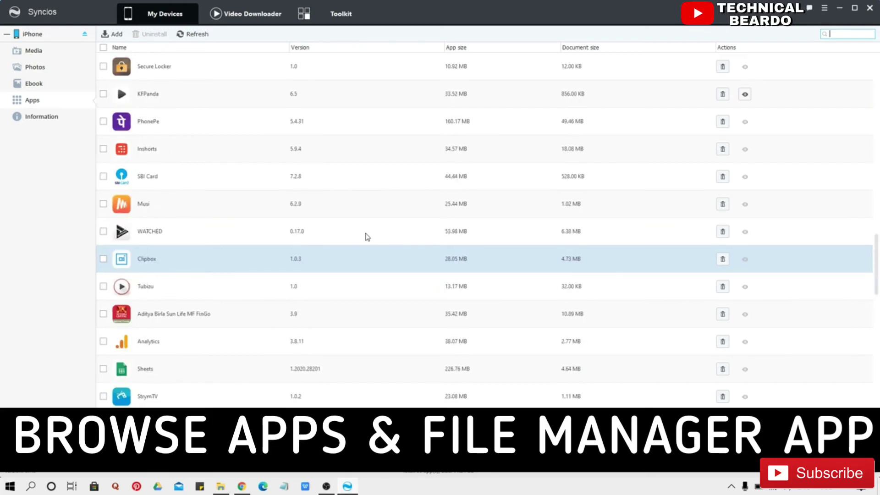
scroll(366, 237, "down", 8)
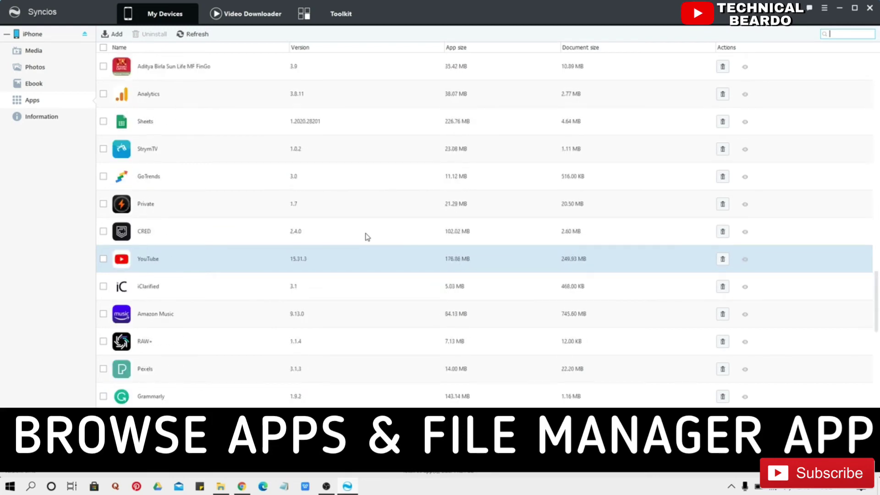
scroll(366, 236, "down", 8)
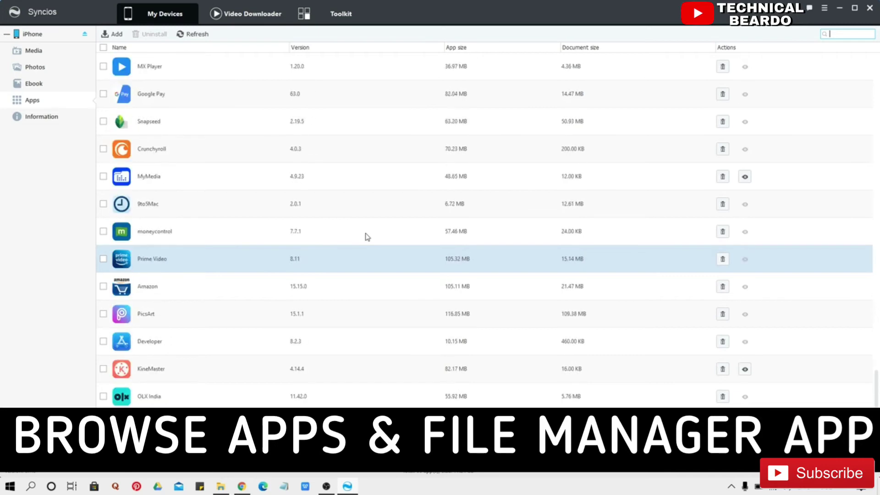
scroll(367, 237, "down", 4)
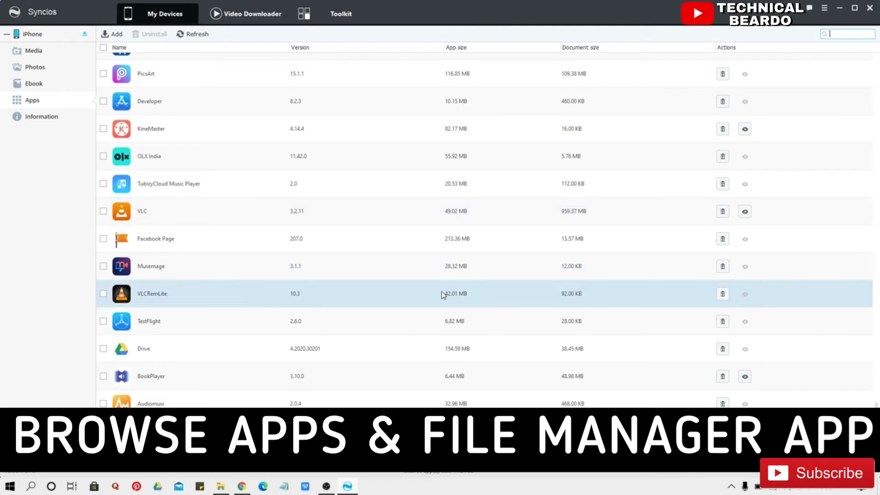
scroll(406, 361, "up", 4)
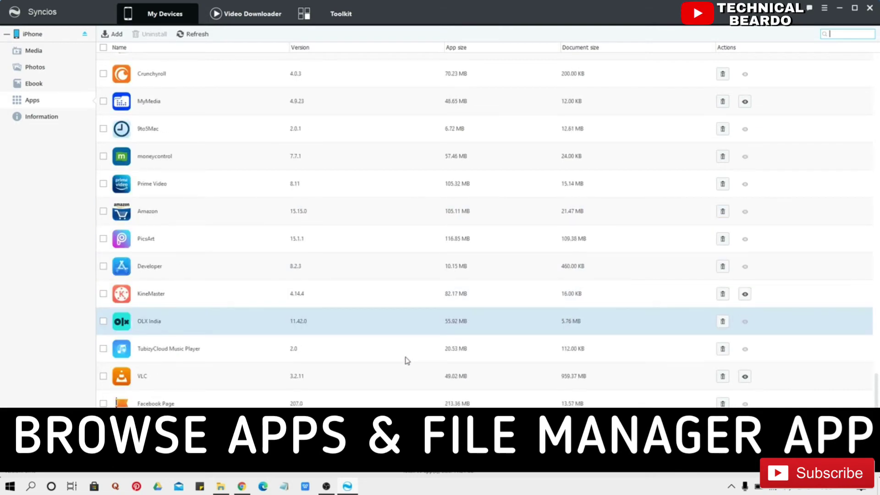
scroll(407, 360, "up", 13)
scroll(407, 361, "up", 8)
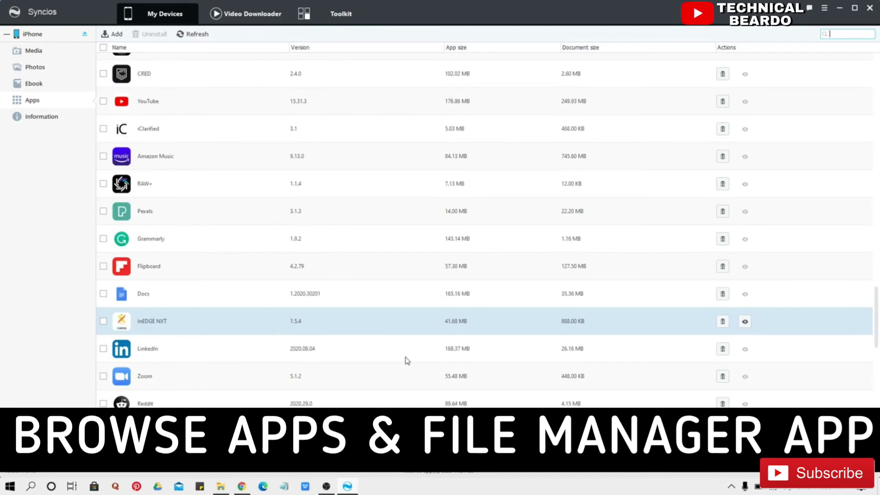
scroll(407, 360, "up", 6)
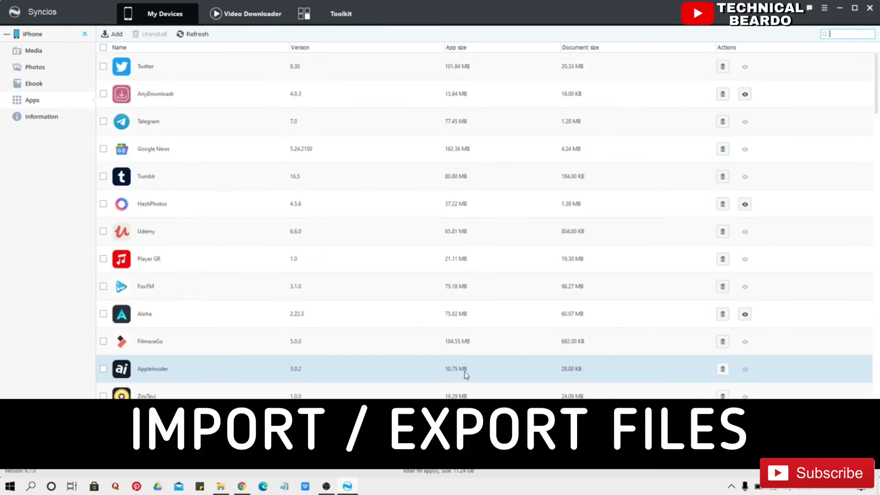
scroll(463, 369, "down", 6)
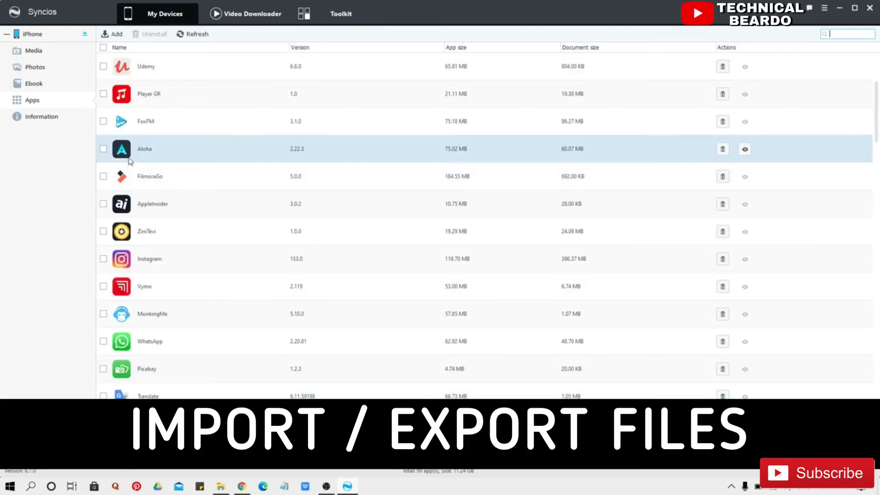
Step: Import videoplayback (3).mp4 from Downloads into the Aloha app's Documents Files folder
left_click(744, 149)
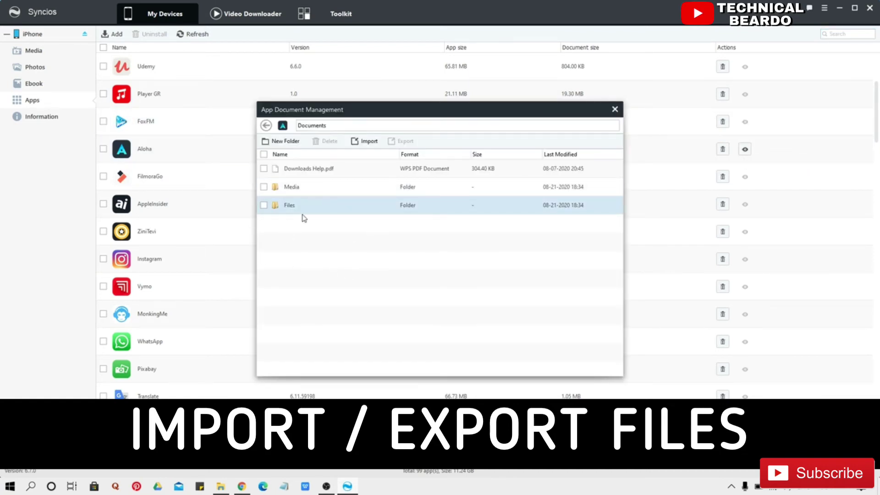
left_click(303, 208)
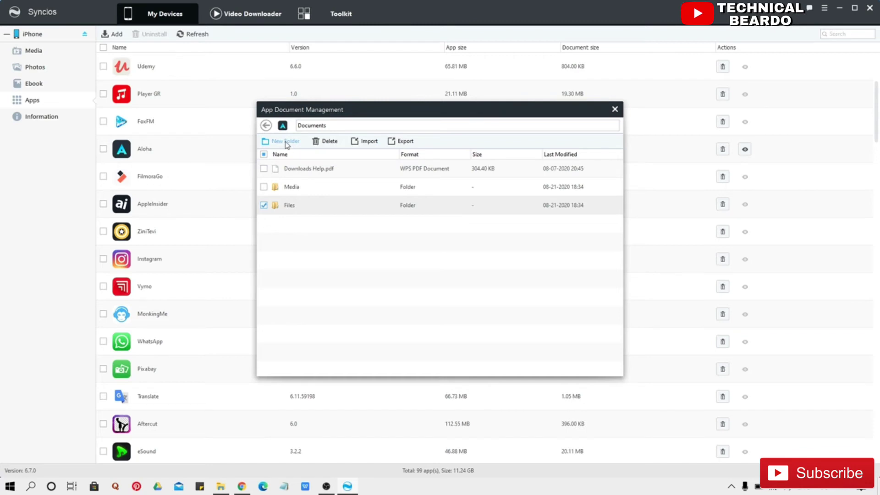
left_click(357, 143)
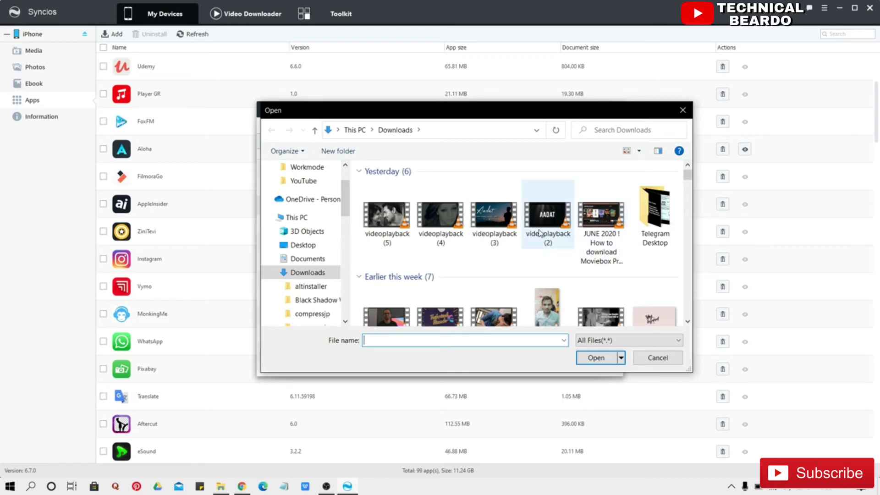
mouse_move(539, 233)
left_click(491, 226)
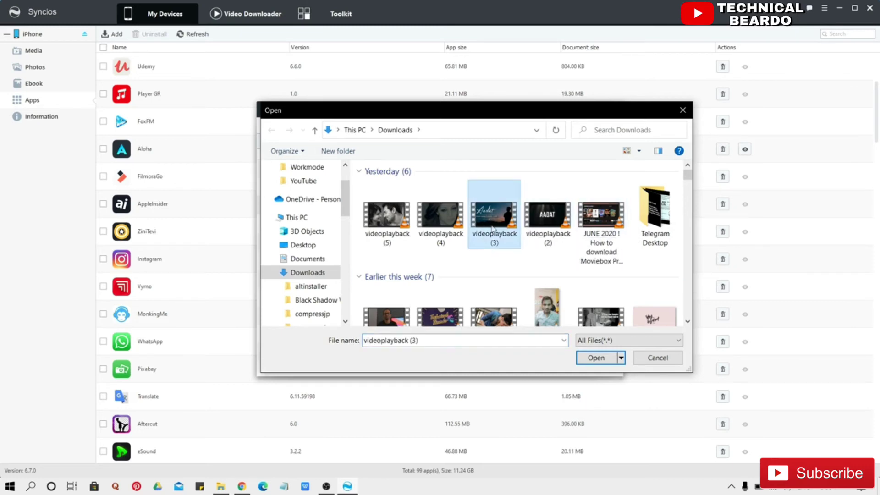
left_click(596, 358)
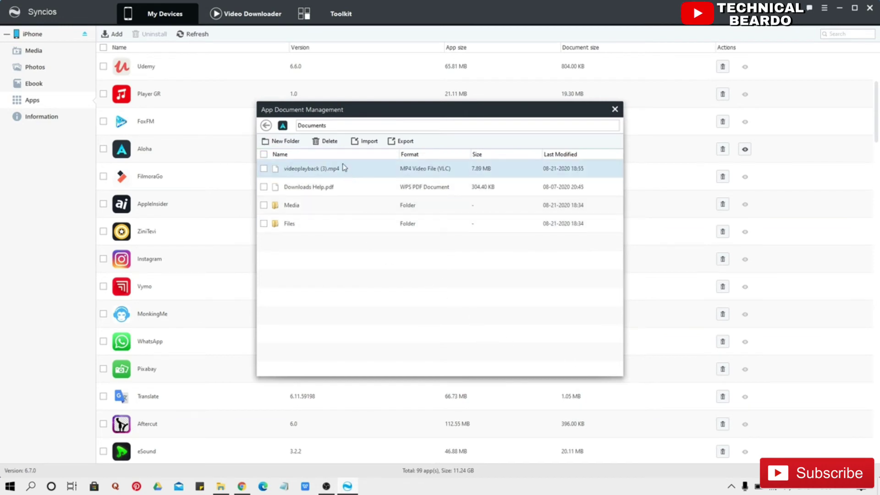
left_click(344, 169)
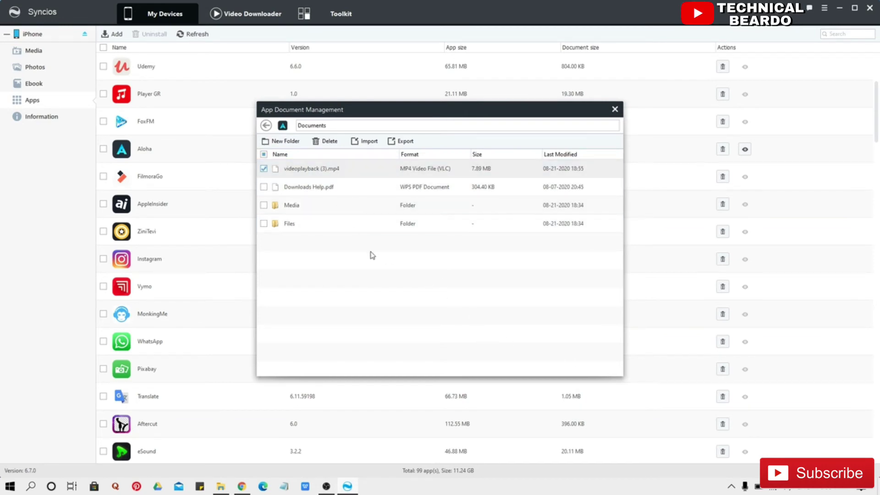
Step: Close Aloha's document window and return to the iPhone overview page
left_click(615, 111)
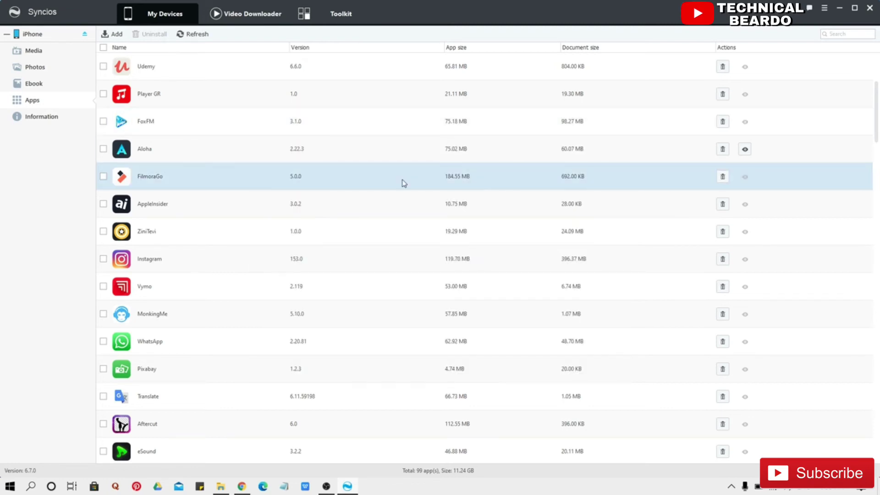
scroll(251, 172, "up", 3)
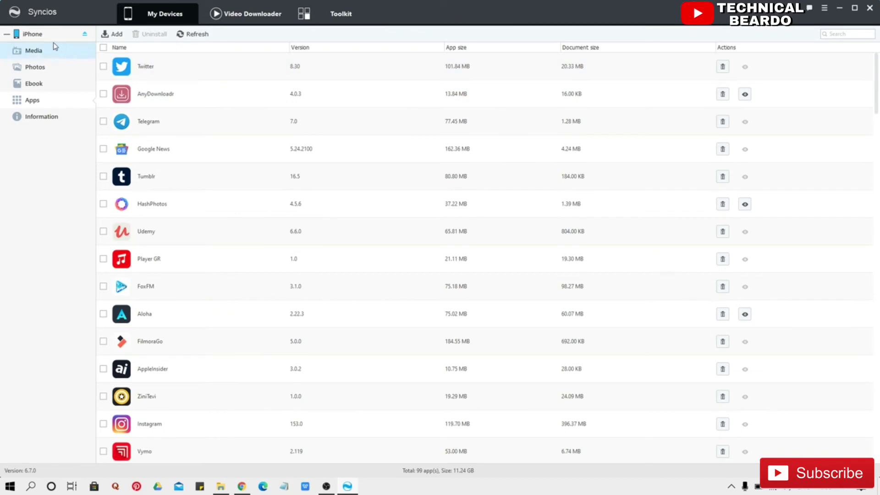
left_click(26, 36)
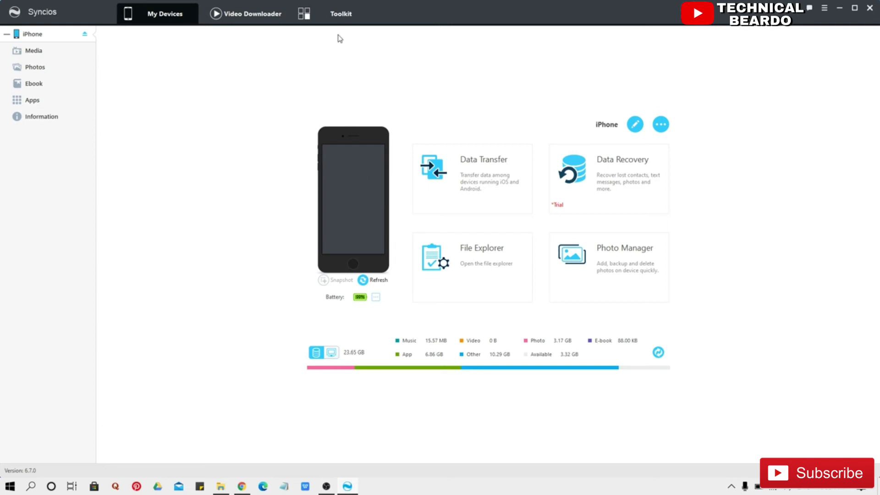
Step: Open Toolkit, try 1-Click Backup, and dismiss the Syncios Ultimate upgrade prompt
left_click(323, 20)
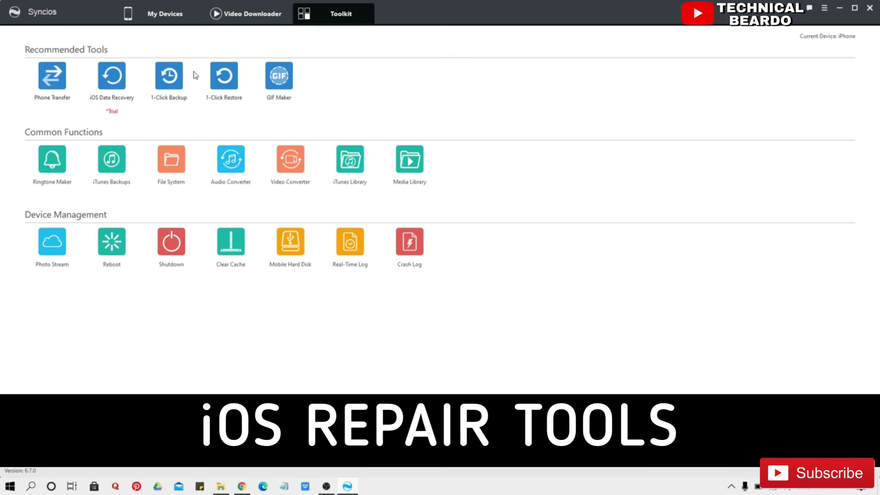
left_click(172, 83)
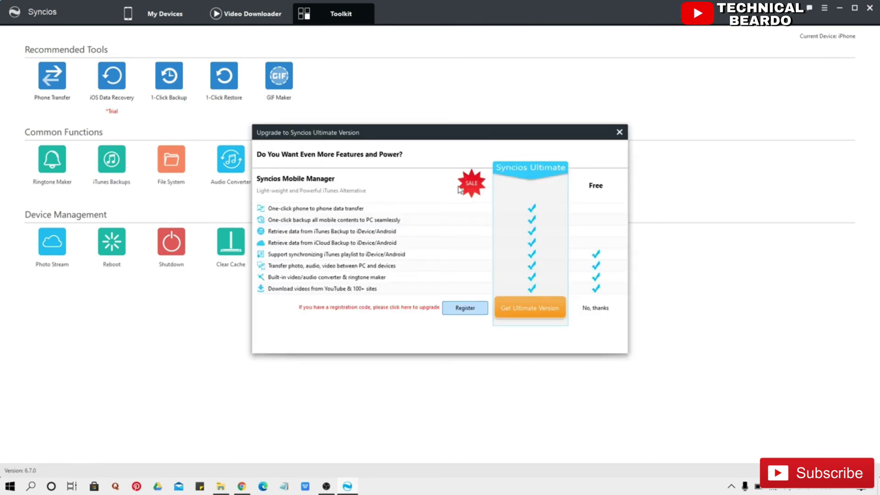
left_click(619, 132)
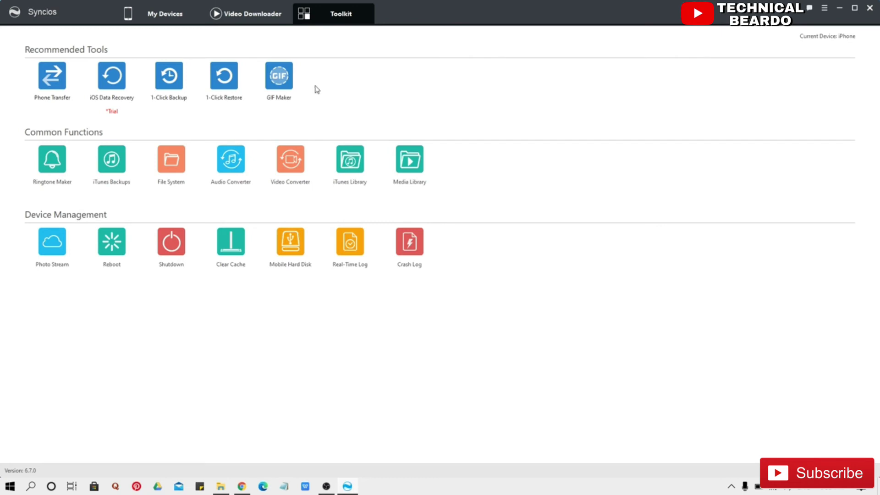
left_click(51, 167)
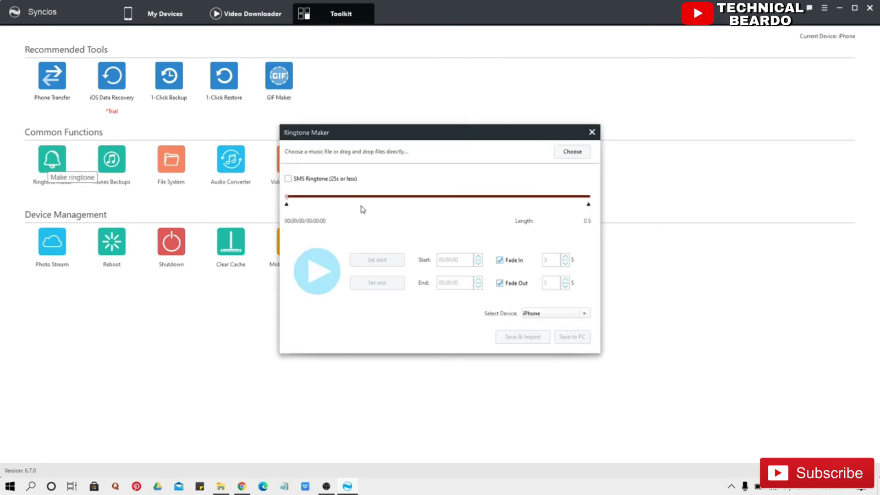
left_click(567, 154)
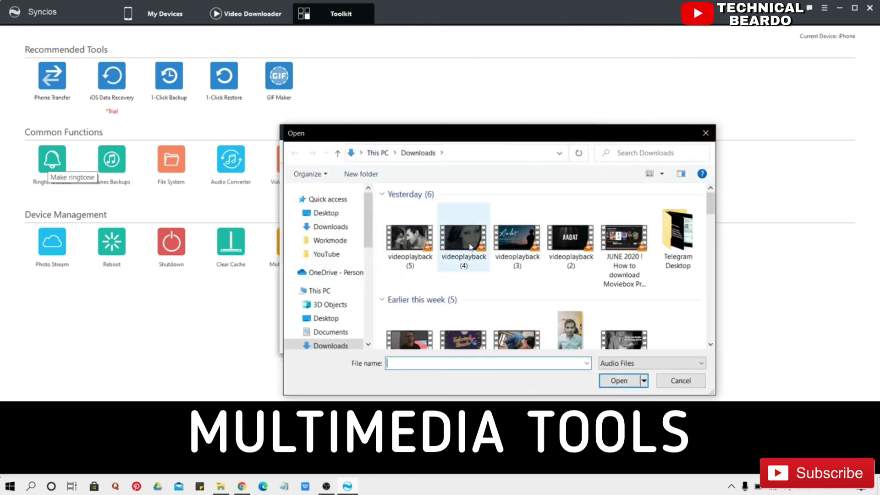
left_click(410, 245)
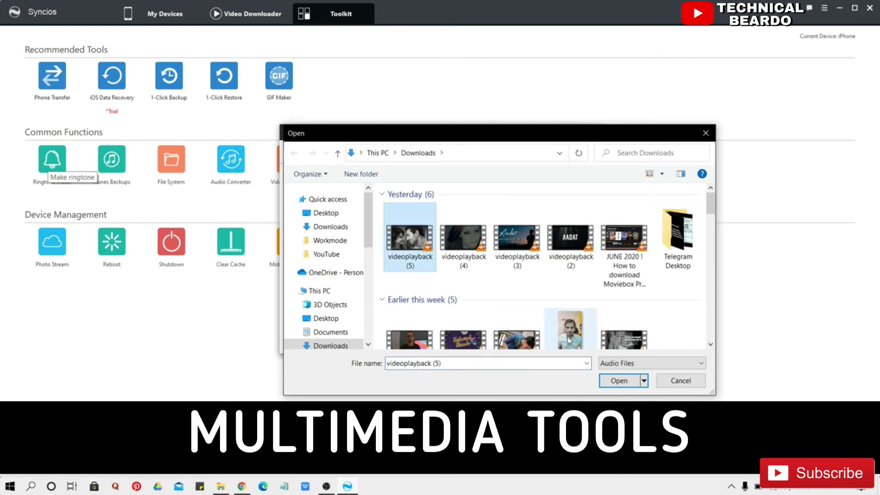
left_click(616, 384)
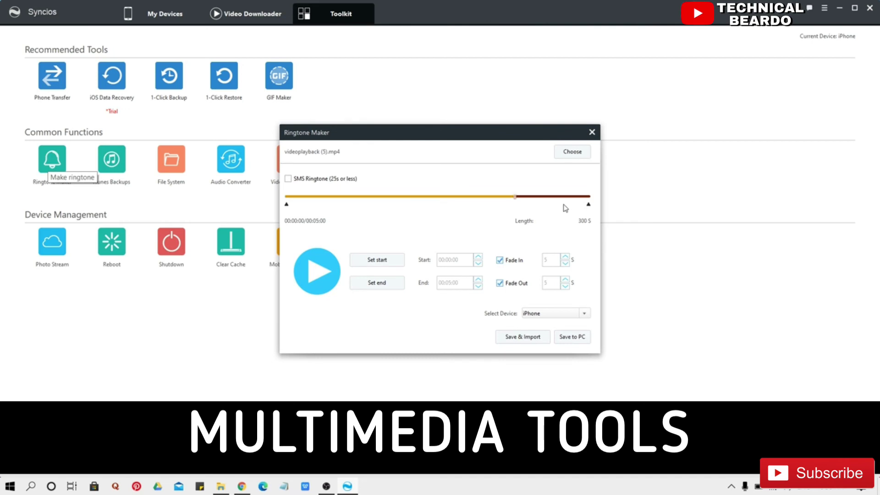
left_click_drag(589, 208, 437, 222)
left_click(593, 132)
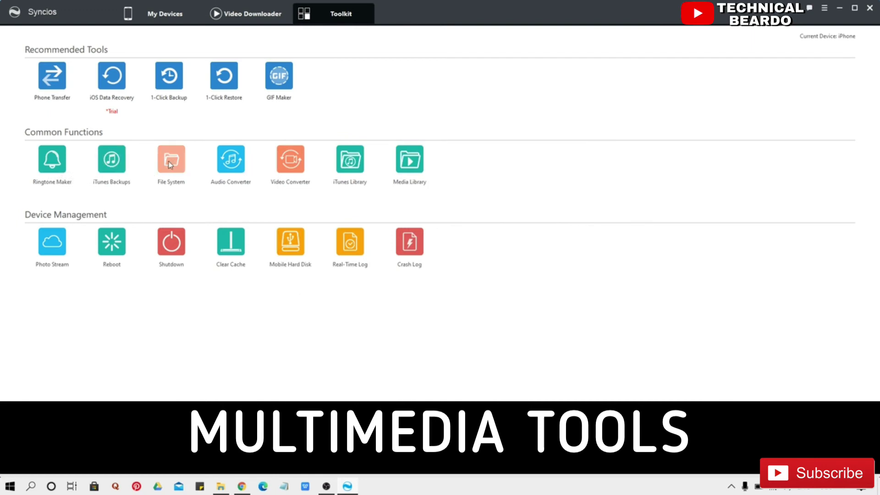
left_click(232, 165)
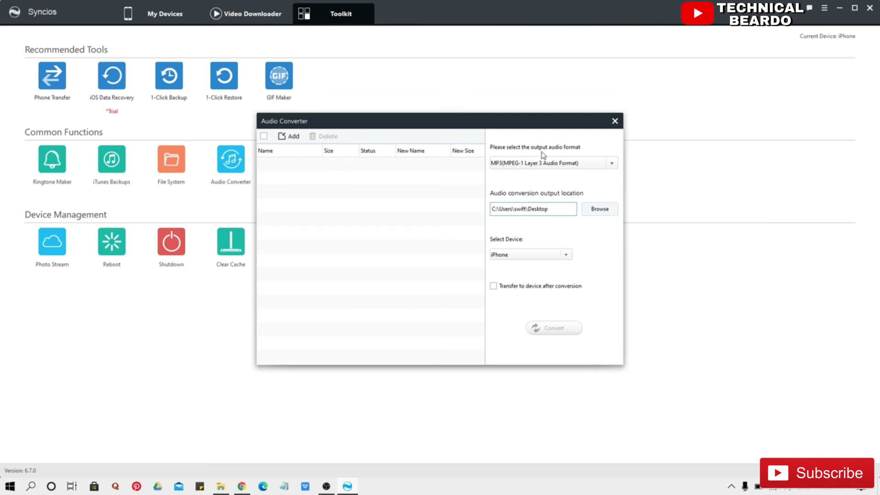
left_click(615, 122)
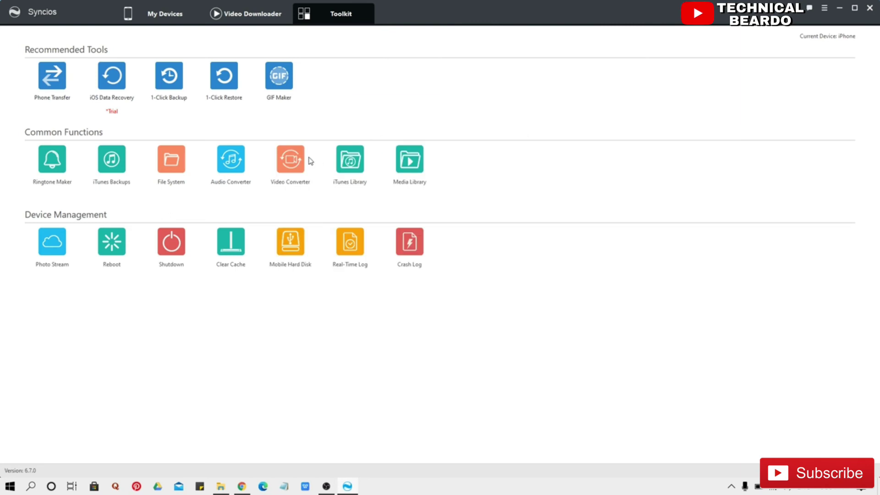
left_click(289, 170)
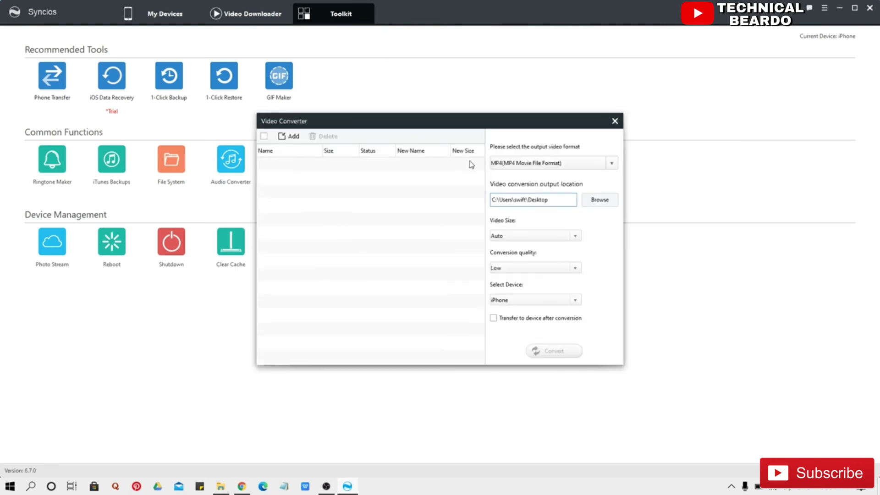
left_click(508, 164)
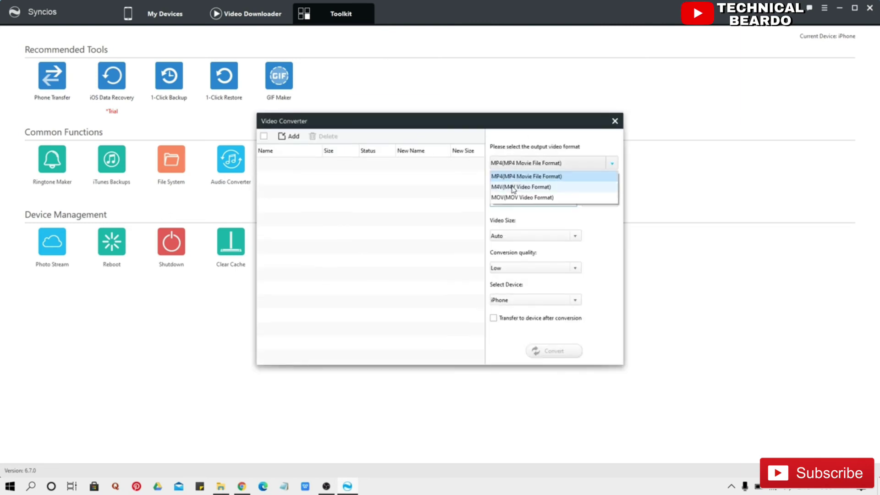
left_click(450, 212)
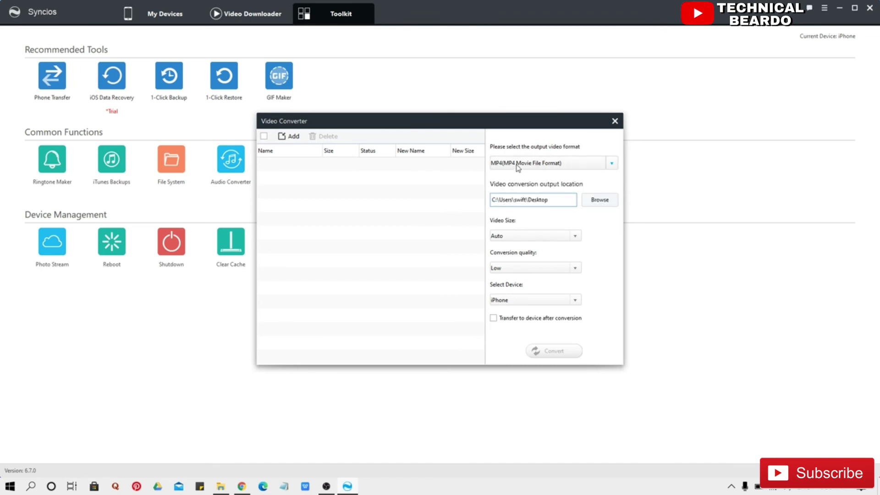
left_click(616, 122)
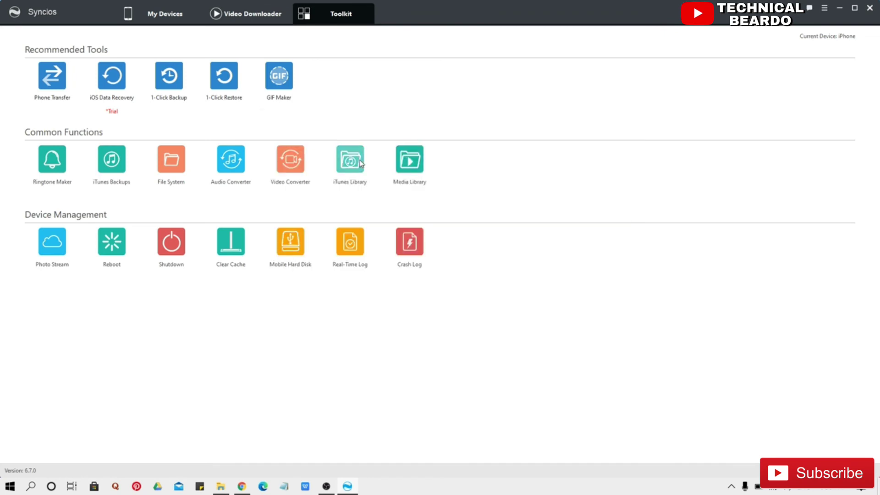
Step: Reboot the iPhone from Toolkit, confirm the restart, and acknowledge the disconnect notice
left_click(121, 249)
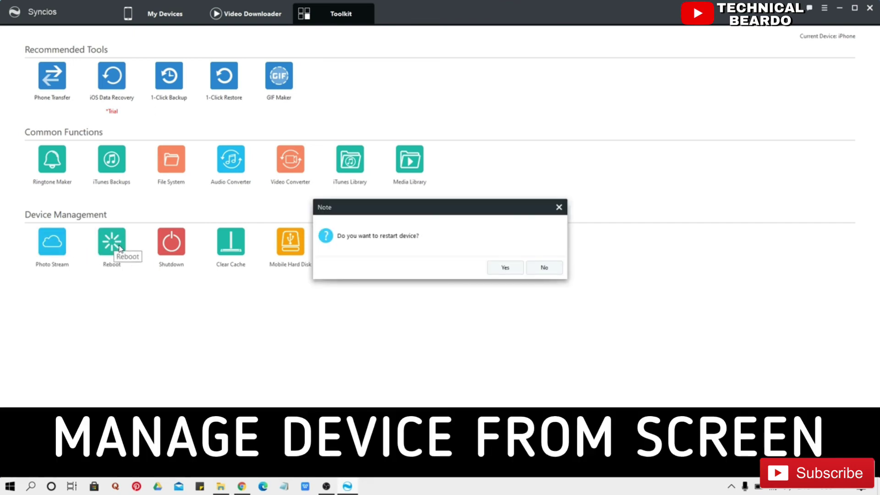
left_click(506, 270)
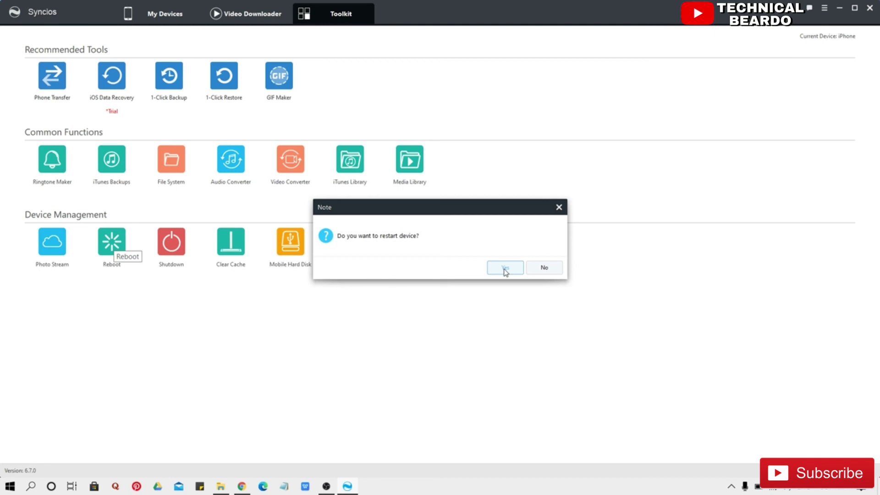
left_click(504, 269)
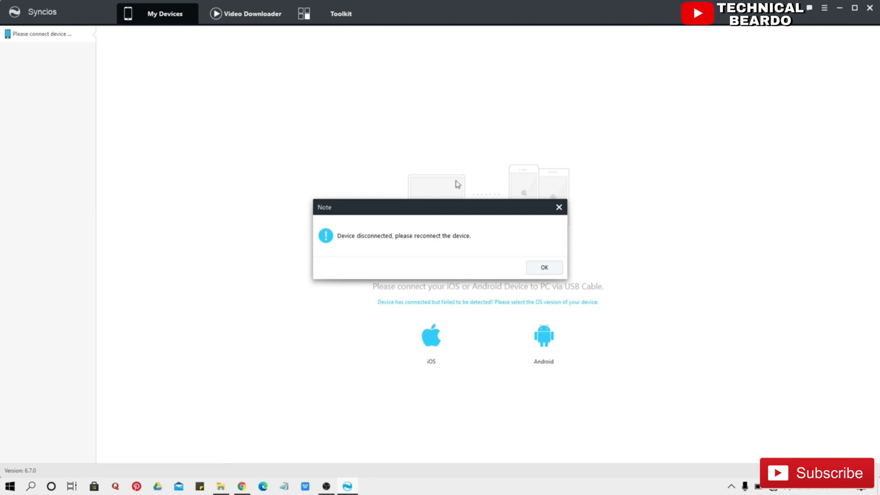
left_click(545, 267)
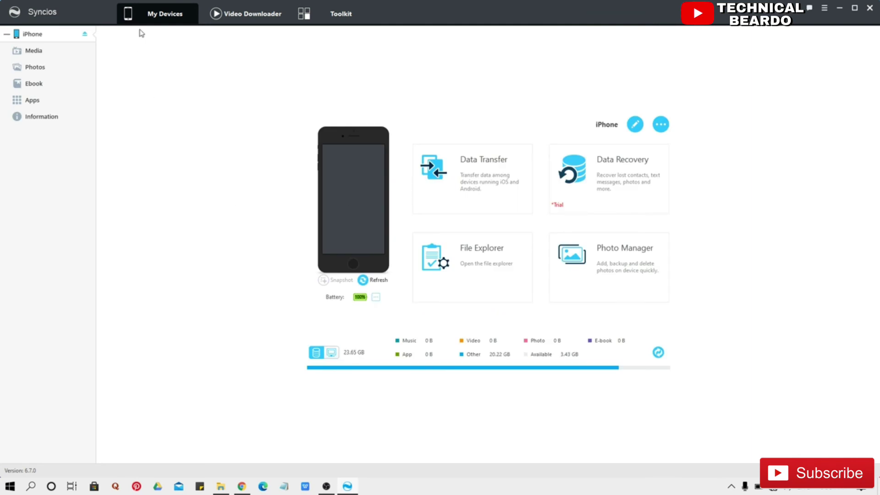
Step: View the empty Media library, start adding a file then cancel, and switch to Photos
left_click(41, 57)
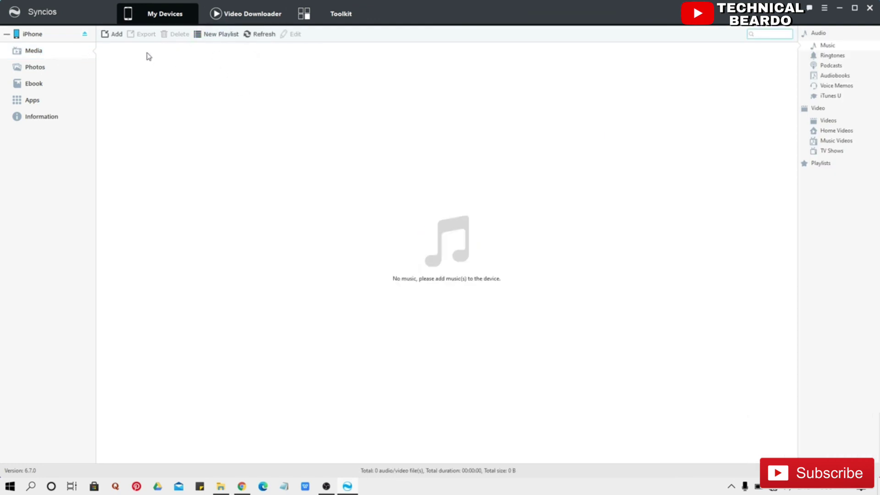
left_click(115, 35)
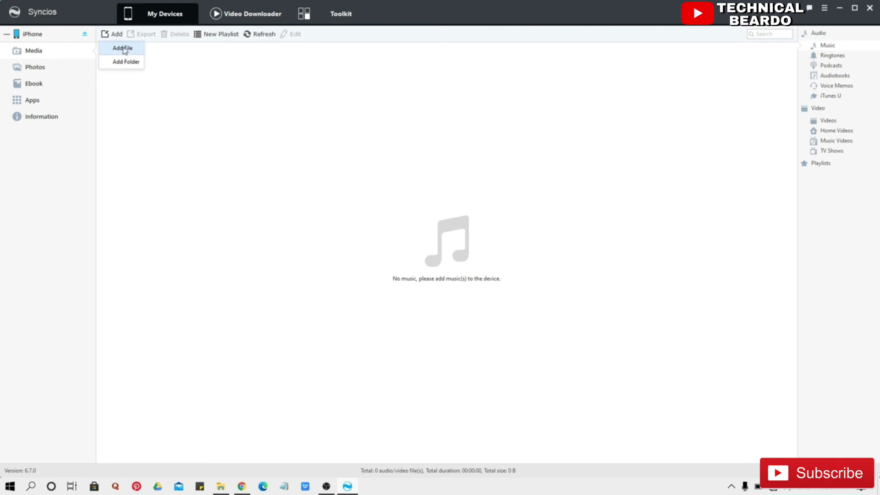
left_click(122, 49)
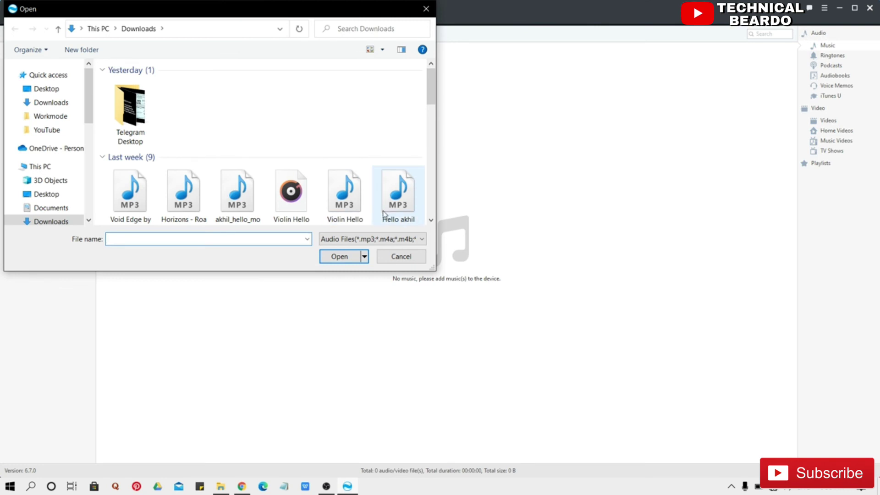
left_click(425, 9)
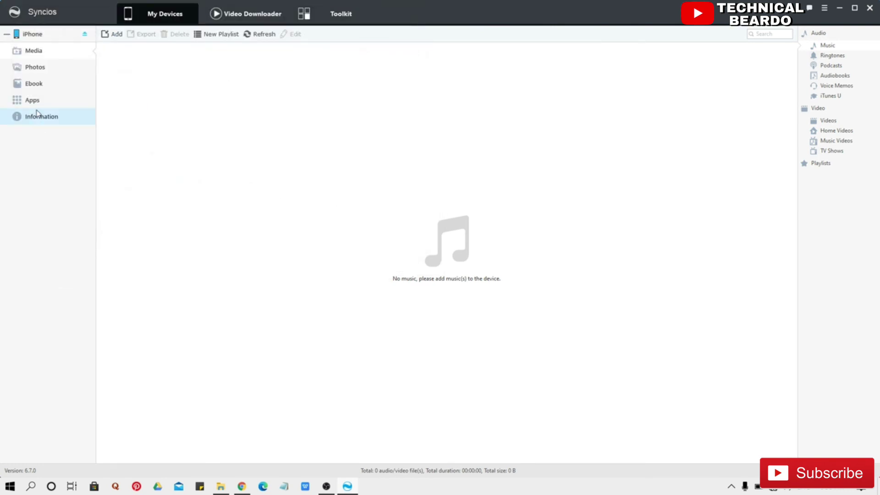
left_click(31, 64)
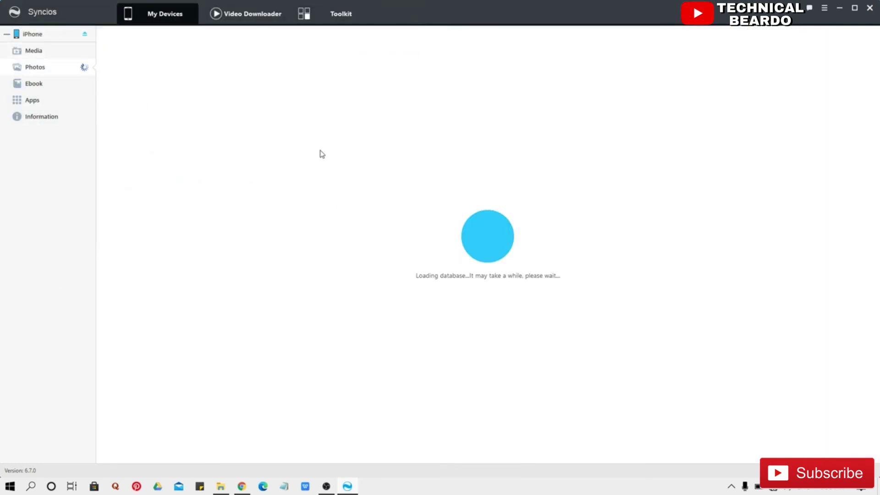